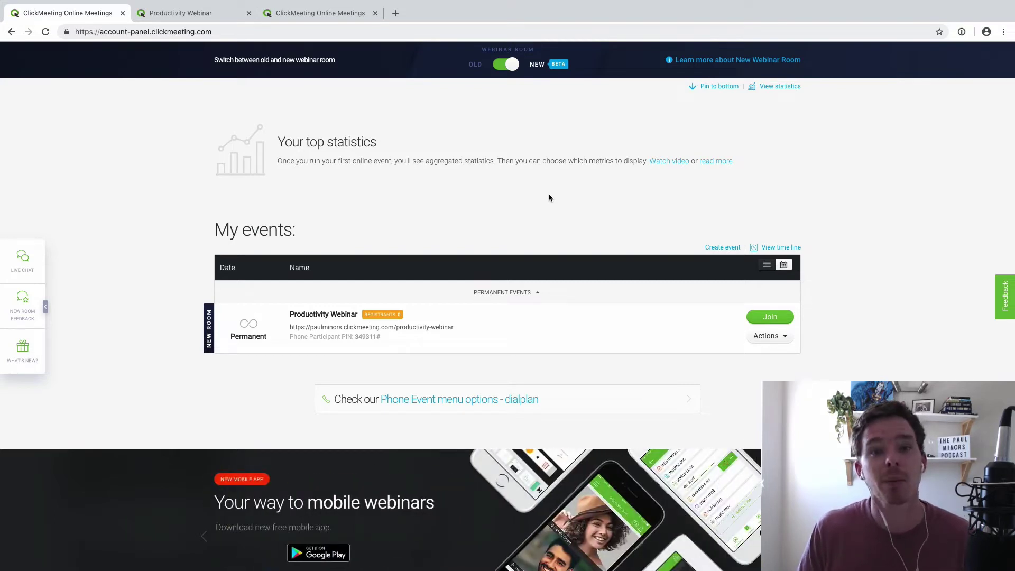
Review the services that can be integrated with the account, including the analytics and remarketing options
{"action": "left_click", "coordinate": [300, 15]}
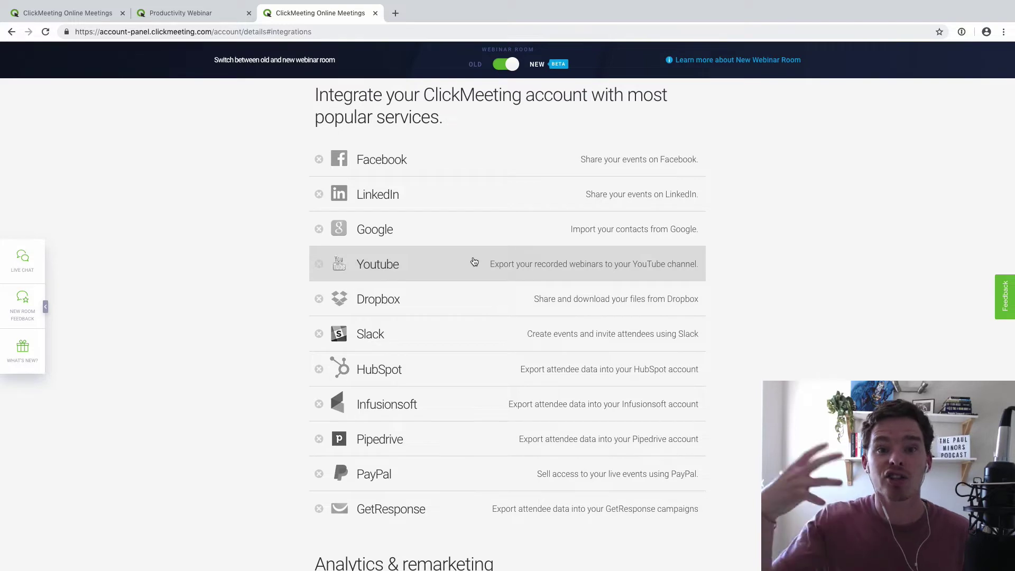
{"action": "scroll", "coordinate": [475, 261], "scroll_direction": "down", "scroll_amount": 1}
{"action": "scroll", "coordinate": [476, 259], "scroll_direction": "down", "scroll_amount": 1}
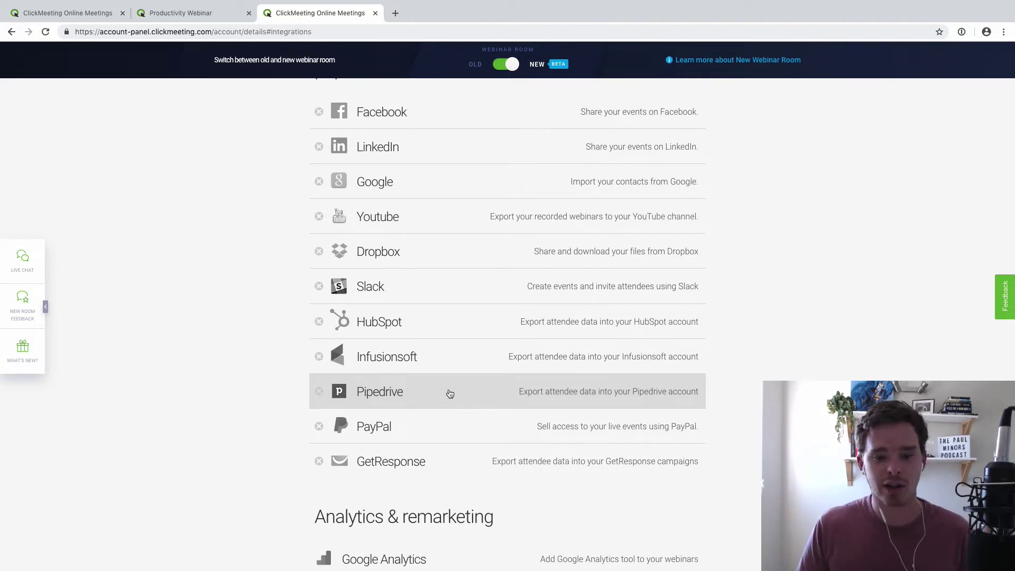
{"action": "scroll", "coordinate": [450, 394], "scroll_direction": "down", "scroll_amount": 3}
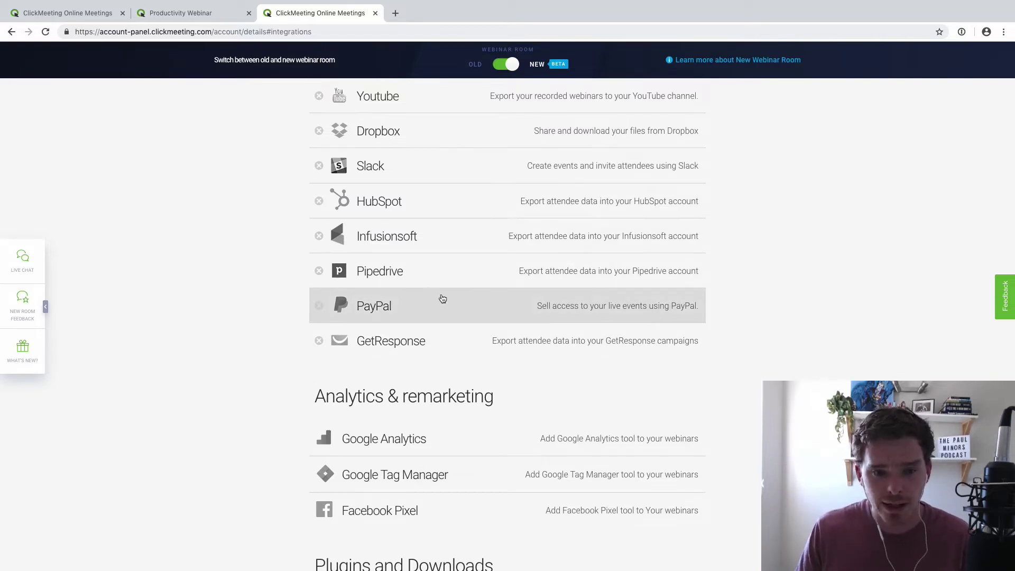
{"action": "scroll", "coordinate": [442, 299], "scroll_direction": "up", "scroll_amount": 1}
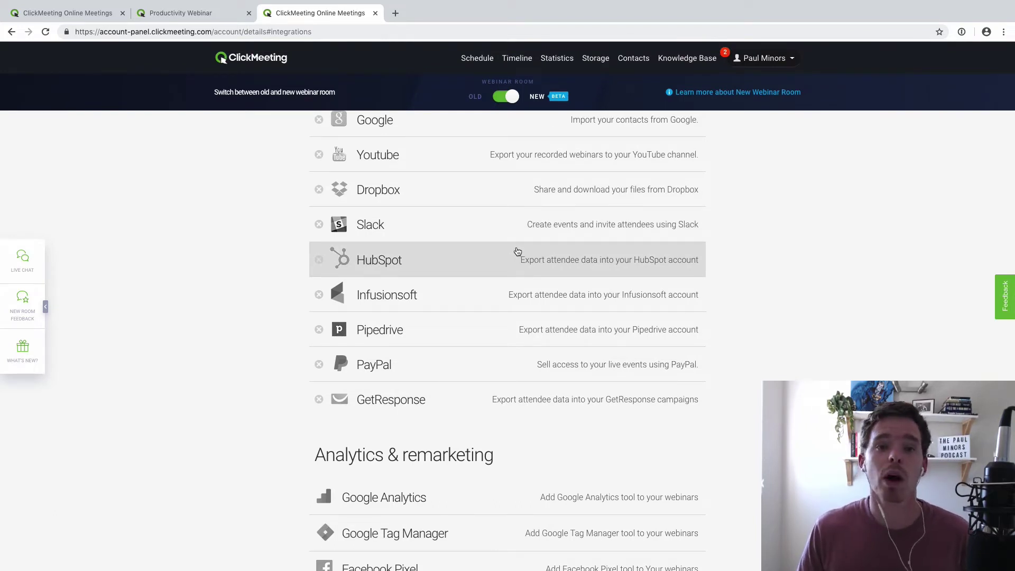
Return to the events list and review the event details of the Productivity Webinar
{"action": "left_click", "coordinate": [67, 13]}
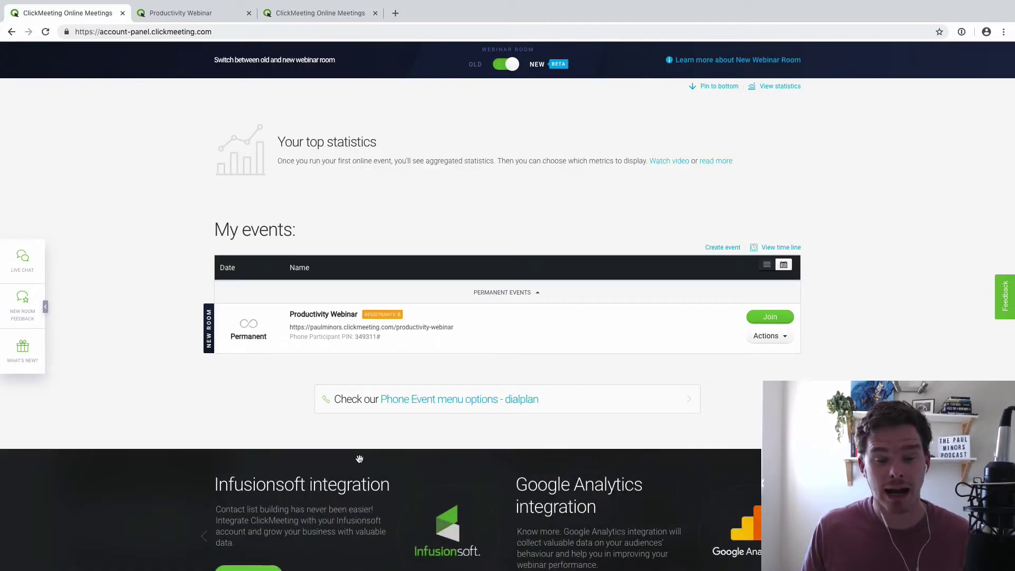
{"action": "left_click", "coordinate": [335, 317]}
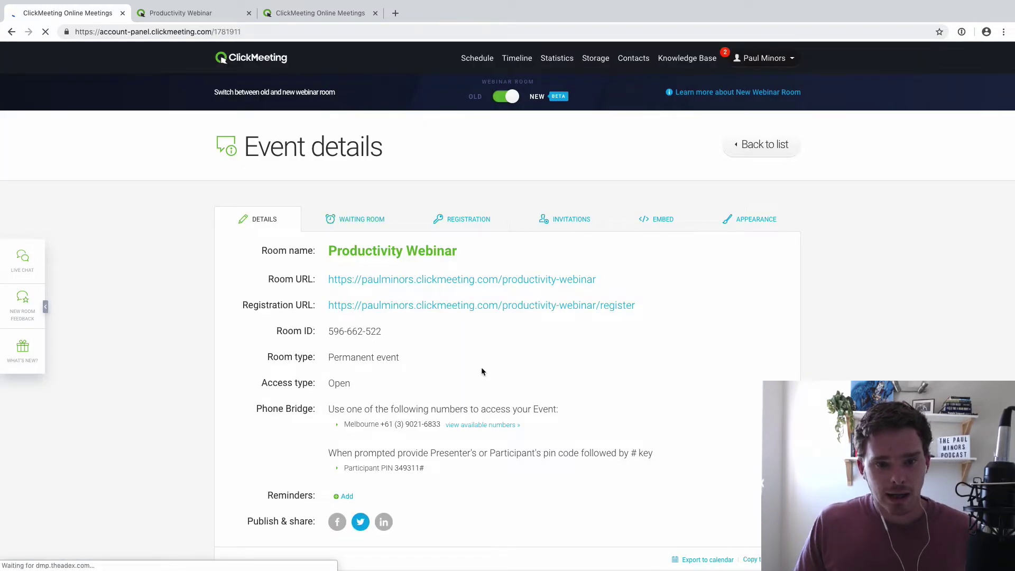
{"action": "scroll", "coordinate": [482, 372], "scroll_direction": "down", "scroll_amount": 2}
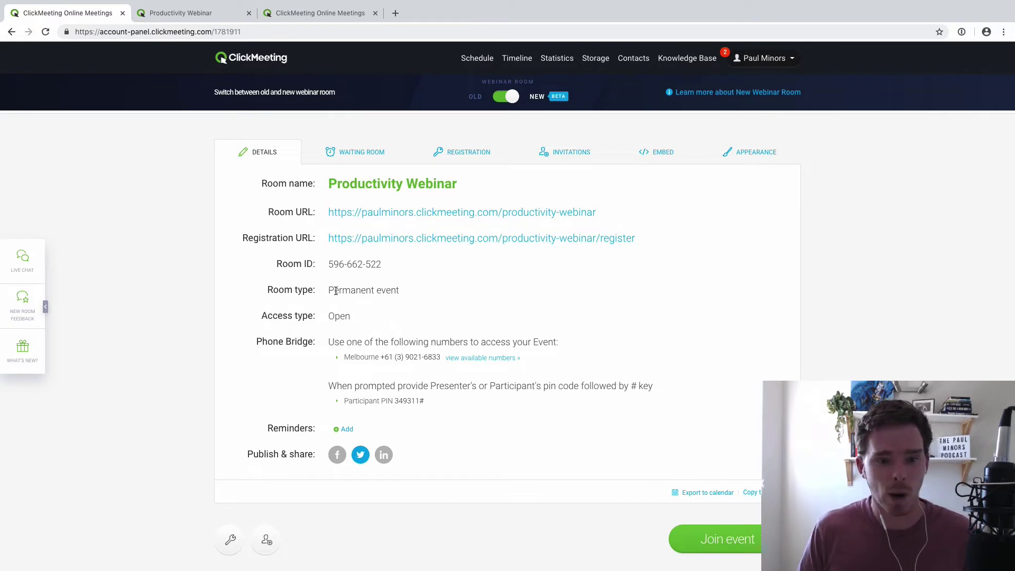
Review the webinar's waiting room preview, including the presenter bio and the agenda with its schedule
{"action": "left_click", "coordinate": [370, 156]}
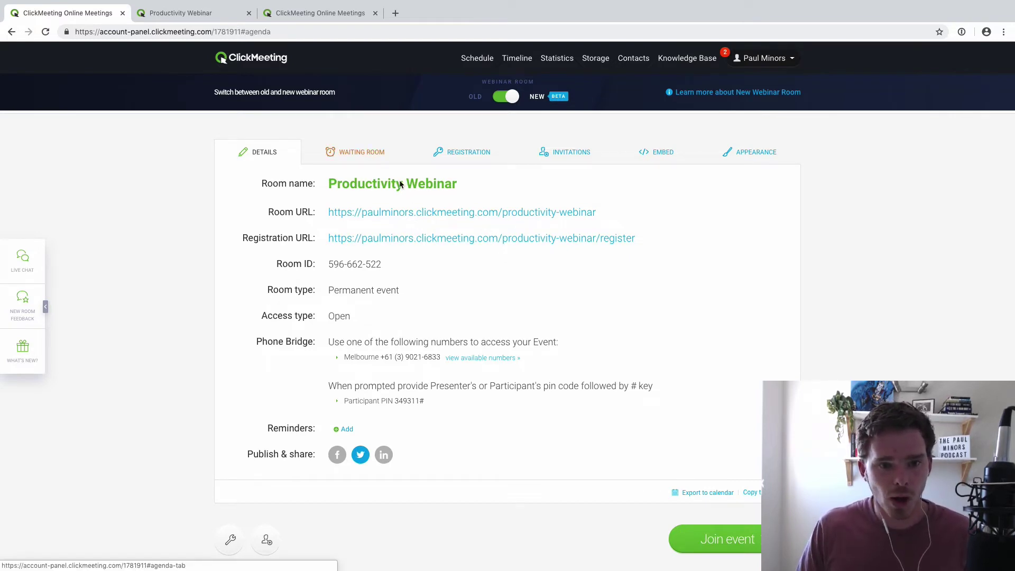
{"action": "scroll", "coordinate": [474, 303], "scroll_direction": "down", "scroll_amount": 4}
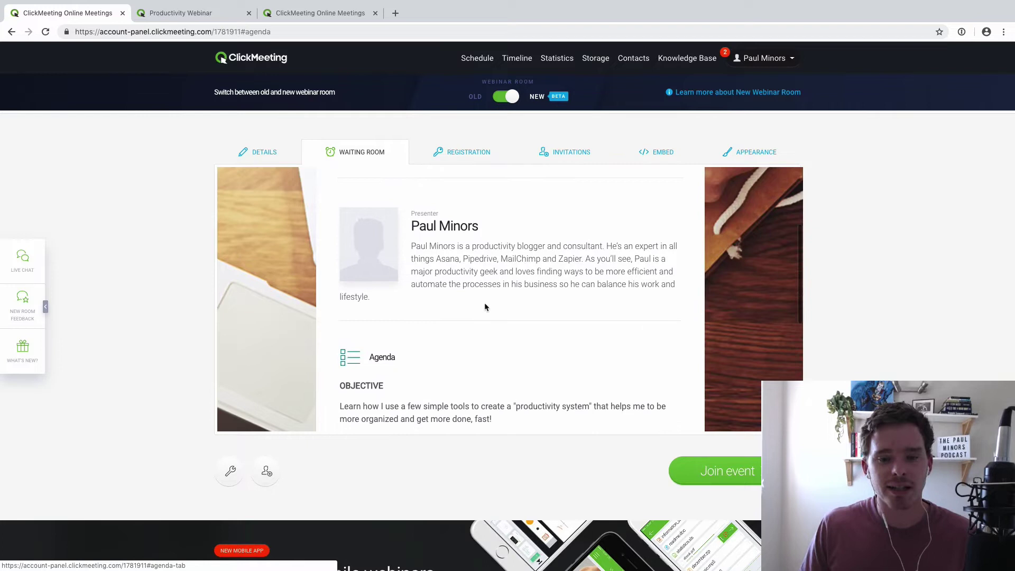
{"action": "scroll", "coordinate": [484, 302], "scroll_direction": "up", "scroll_amount": 3}
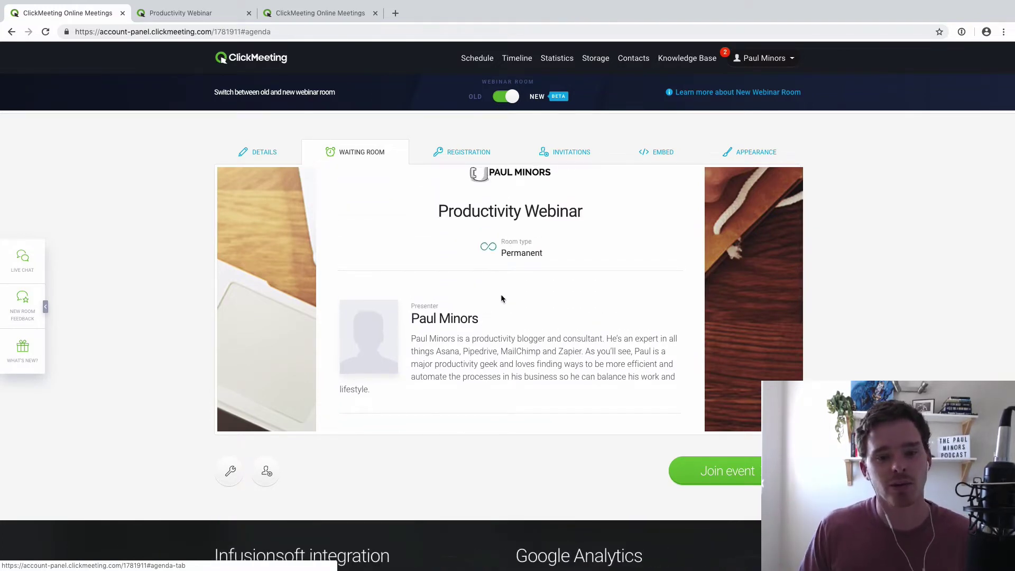
{"action": "scroll", "coordinate": [500, 294], "scroll_direction": "down", "scroll_amount": 2}
{"action": "scroll", "coordinate": [521, 339], "scroll_direction": "down", "scroll_amount": 3}
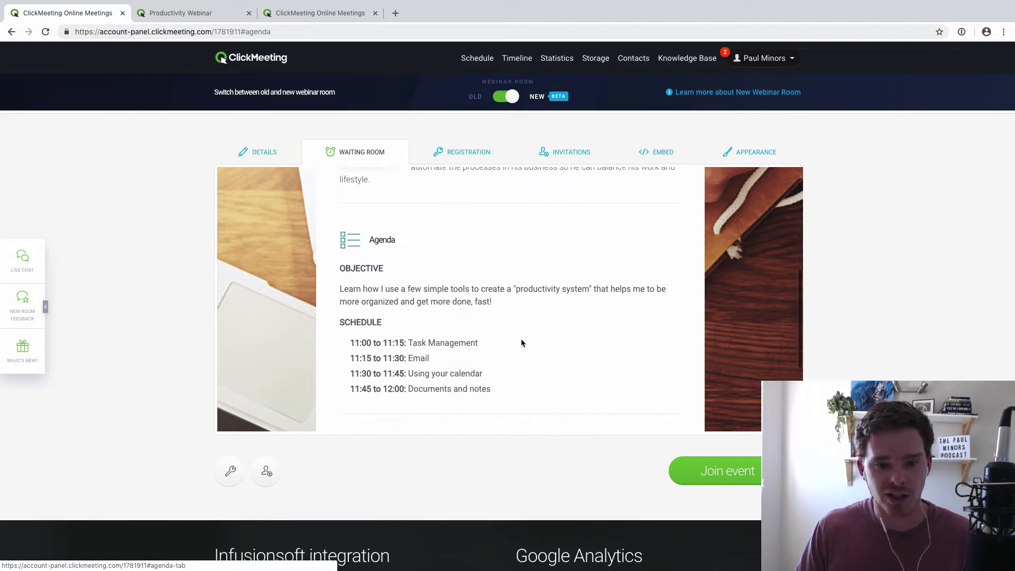
{"action": "scroll", "coordinate": [521, 340], "scroll_direction": "down", "scroll_amount": 1}
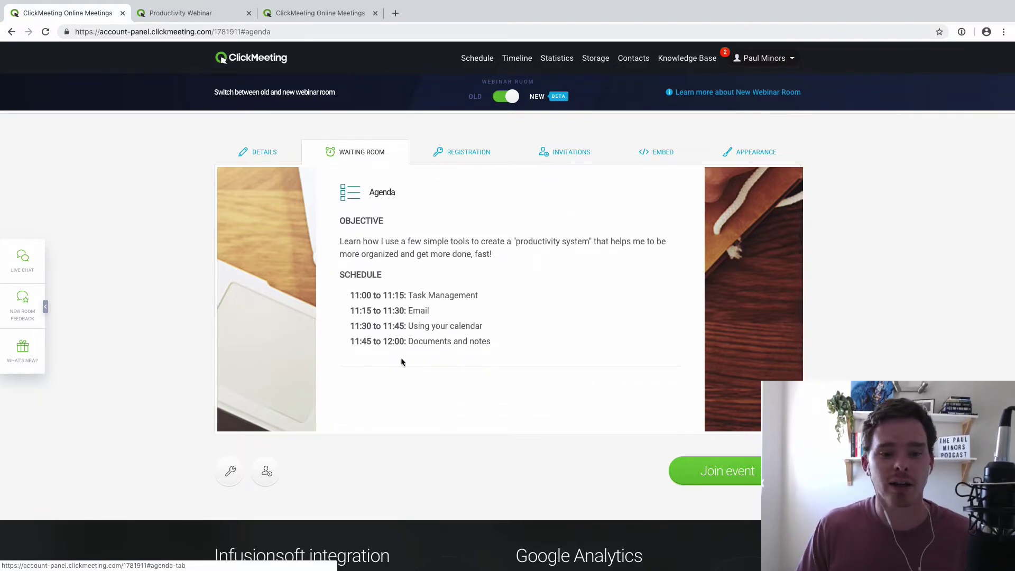
{"action": "scroll", "coordinate": [418, 331], "scroll_direction": "down", "scroll_amount": 2}
{"action": "scroll", "coordinate": [415, 333], "scroll_direction": "up", "scroll_amount": 3}
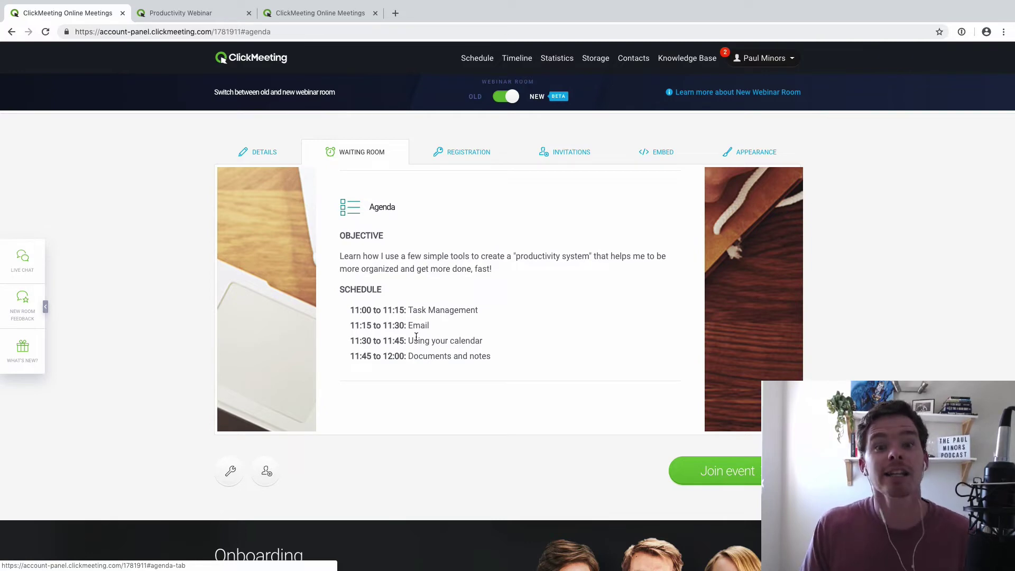
Examine the webinar's registration overview and its public registration form, and return to the event details
{"action": "left_click", "coordinate": [462, 153]}
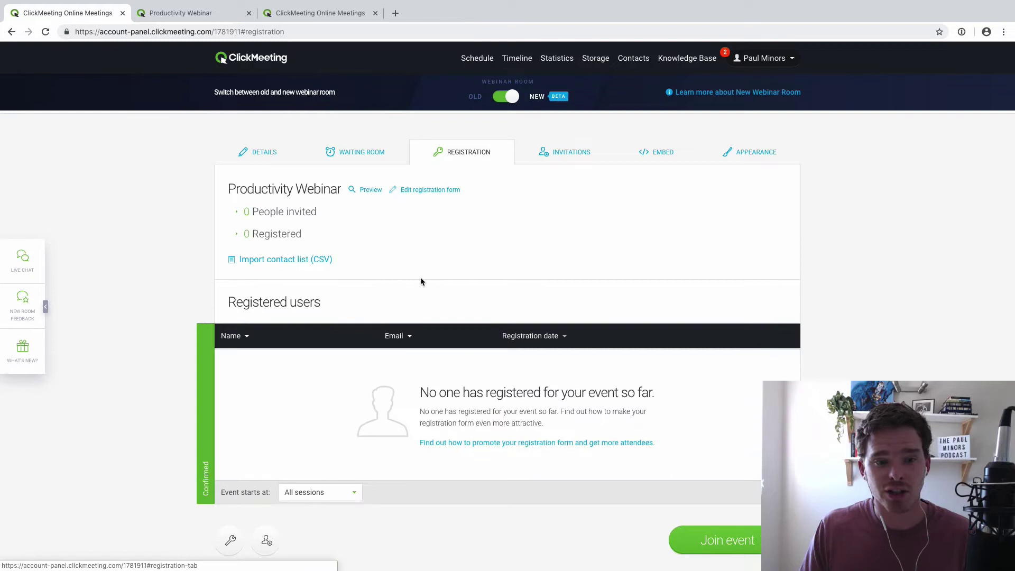
{"action": "scroll", "coordinate": [420, 280], "scroll_direction": "up", "scroll_amount": 2}
{"action": "left_click", "coordinate": [200, 12]}
{"action": "scroll", "coordinate": [497, 290], "scroll_direction": "down", "scroll_amount": 1}
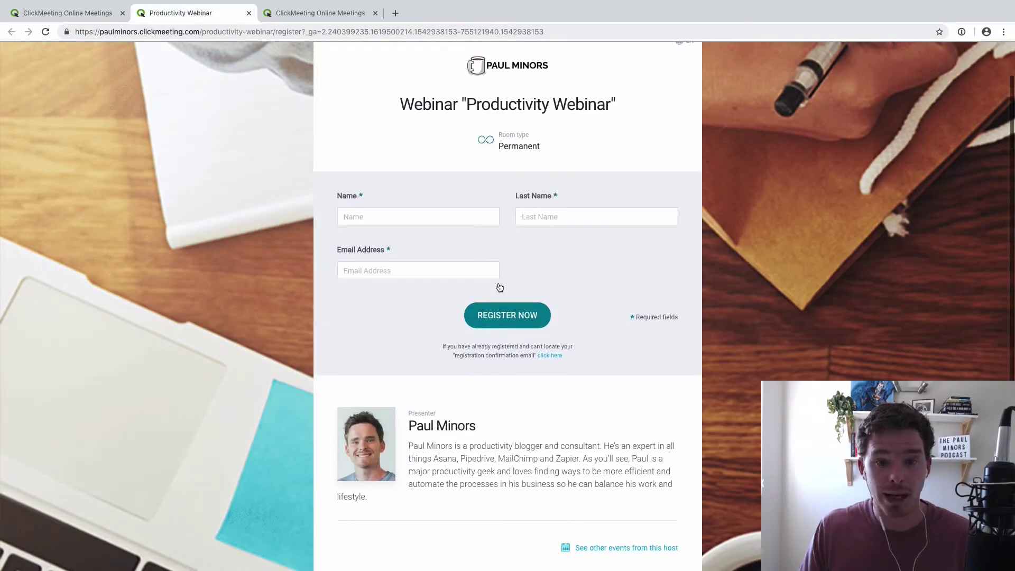
{"action": "scroll", "coordinate": [498, 290], "scroll_direction": "up", "scroll_amount": 1}
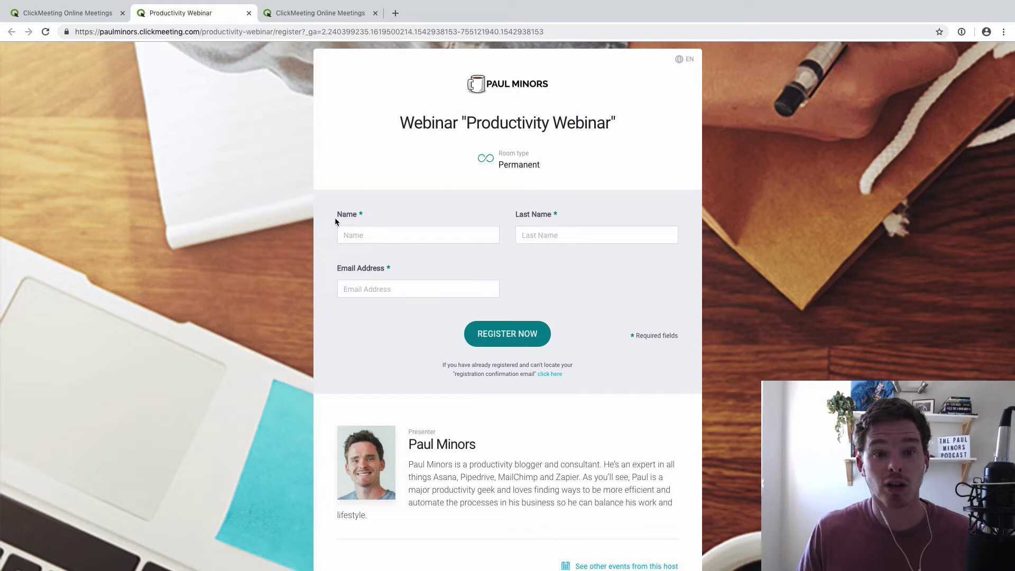
{"action": "key", "text": "ctrl+shift+Tab"}
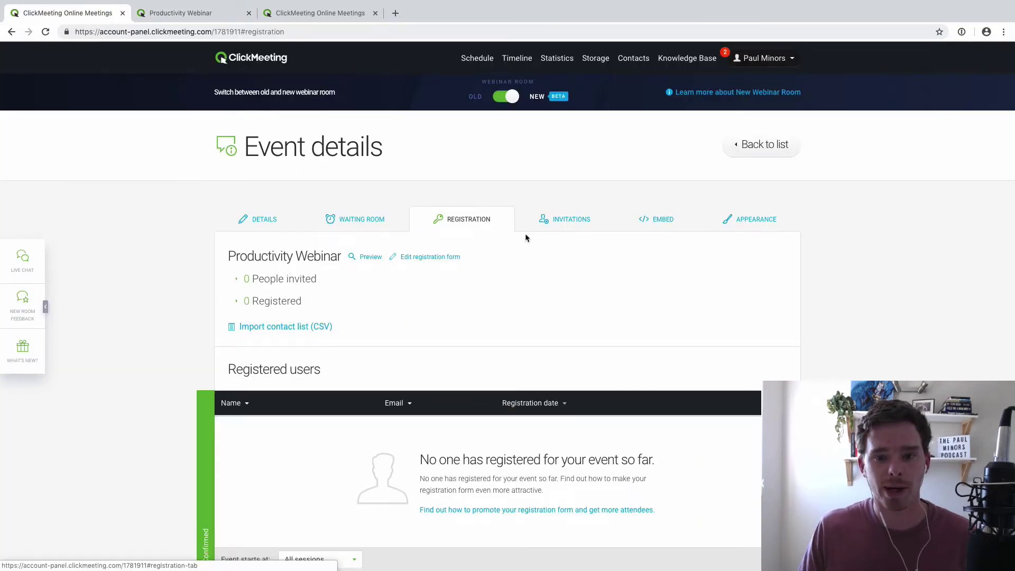
Look through the webinar's invitation, embed code and appearance settings
{"action": "left_click", "coordinate": [544, 221]}
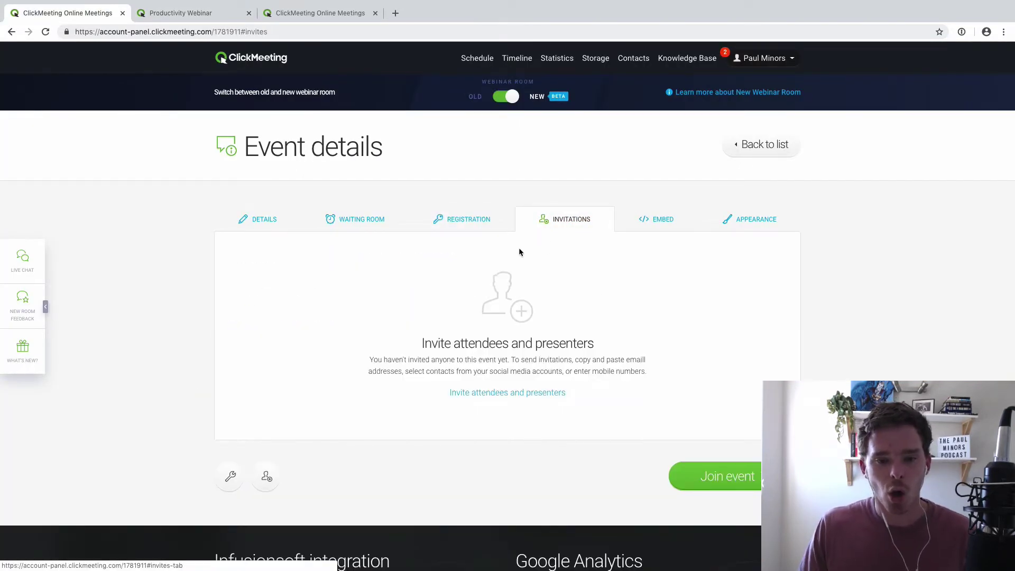
{"action": "left_click", "coordinate": [663, 223]}
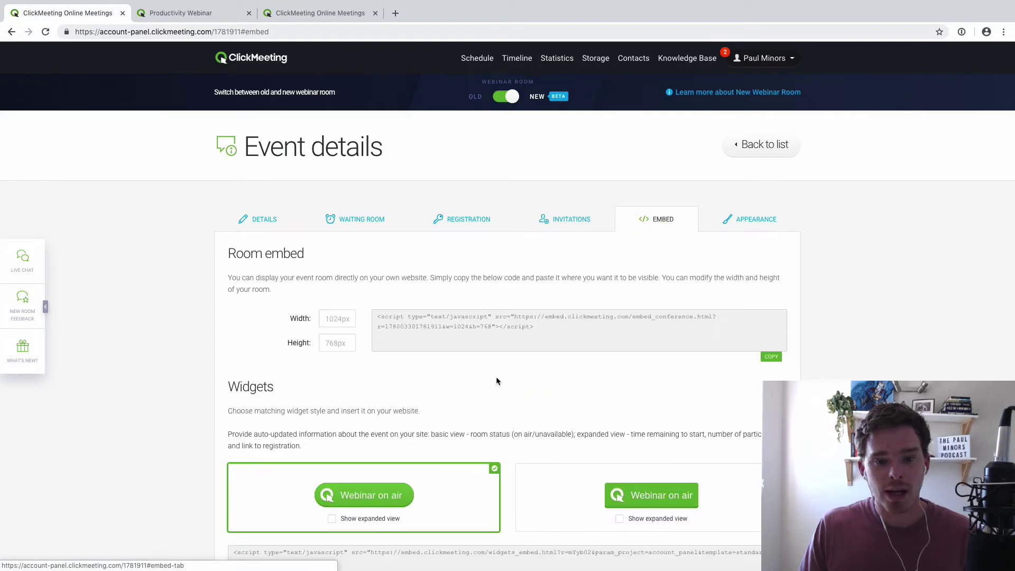
{"action": "scroll", "coordinate": [497, 272], "scroll_direction": "down", "scroll_amount": 2}
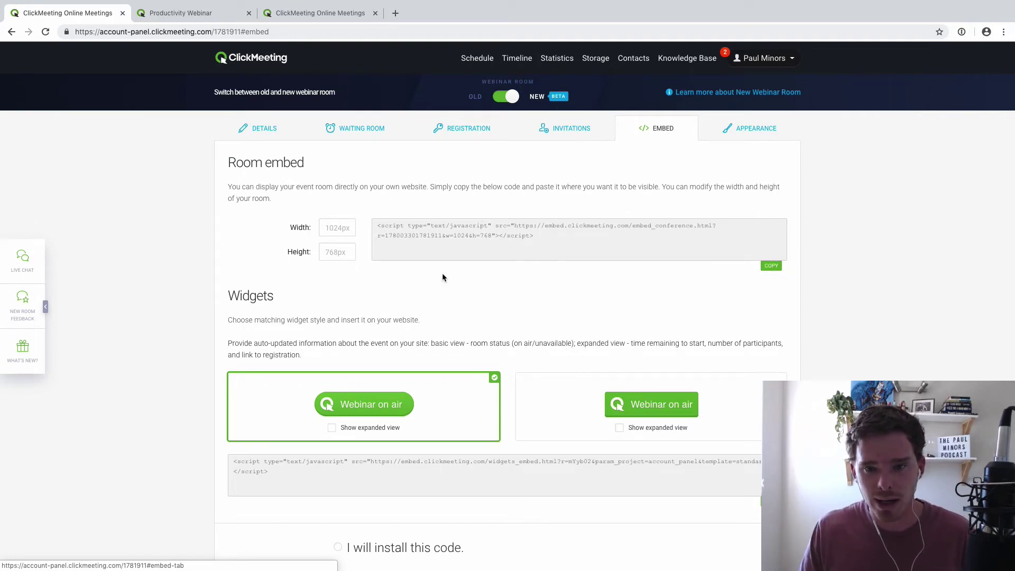
{"action": "left_click", "coordinate": [716, 137]}
{"action": "scroll", "coordinate": [569, 233], "scroll_direction": "up", "scroll_amount": 3}
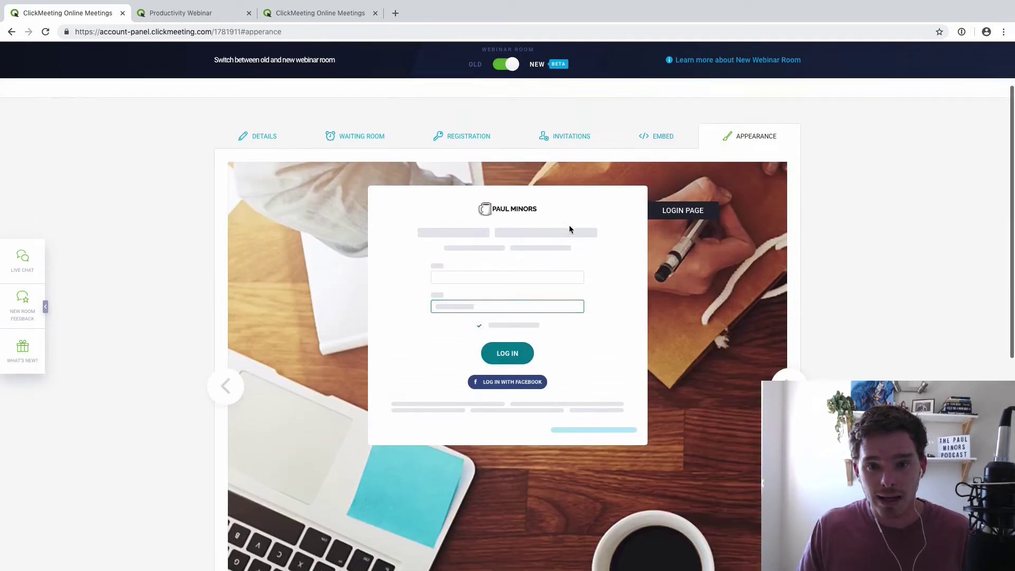
Start inviting people to the webinar in the participant role and review the available invitation methods
{"action": "left_click", "coordinate": [564, 141]}
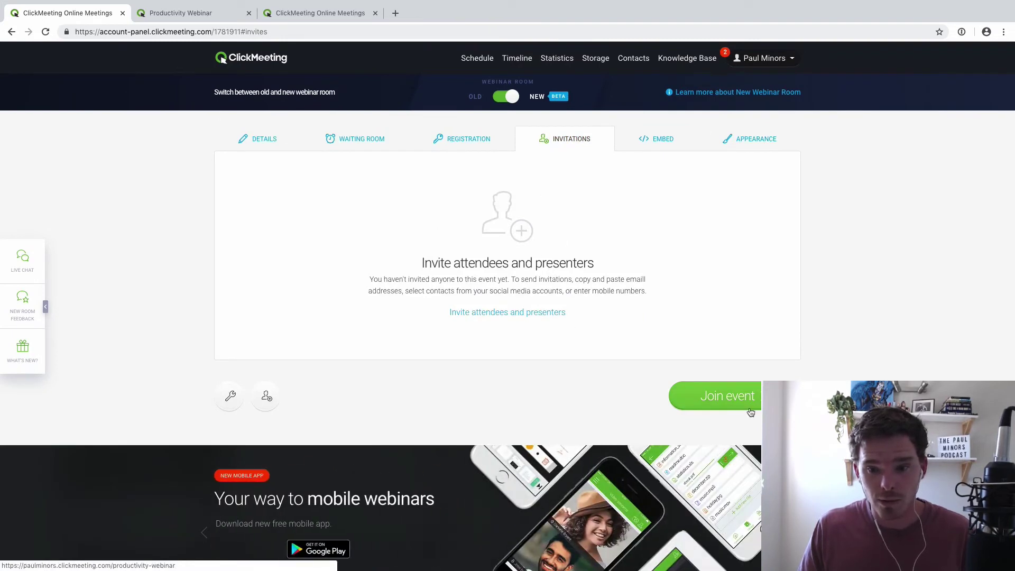
{"action": "left_click", "coordinate": [525, 314]}
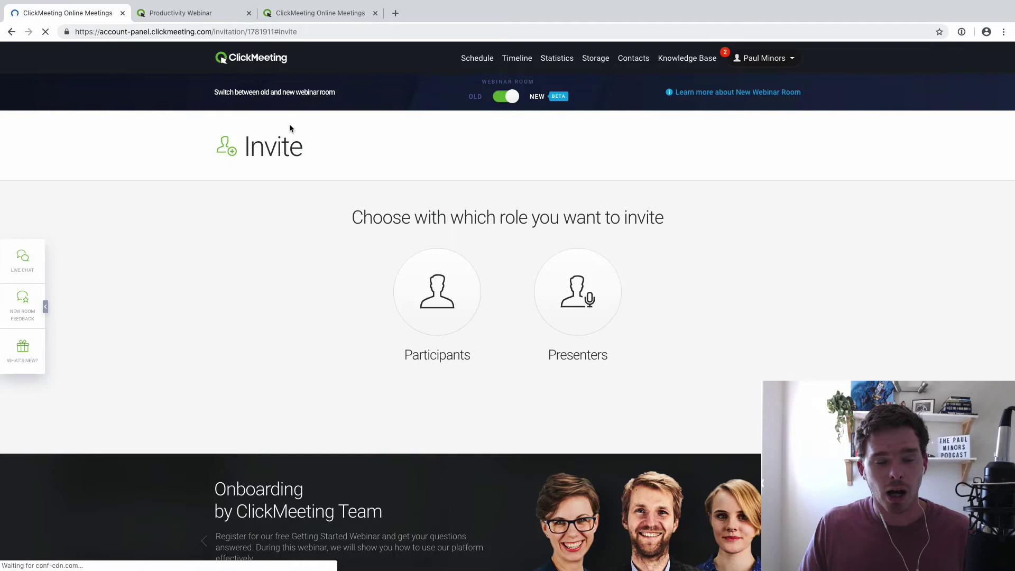
{"action": "left_click", "coordinate": [430, 296]}
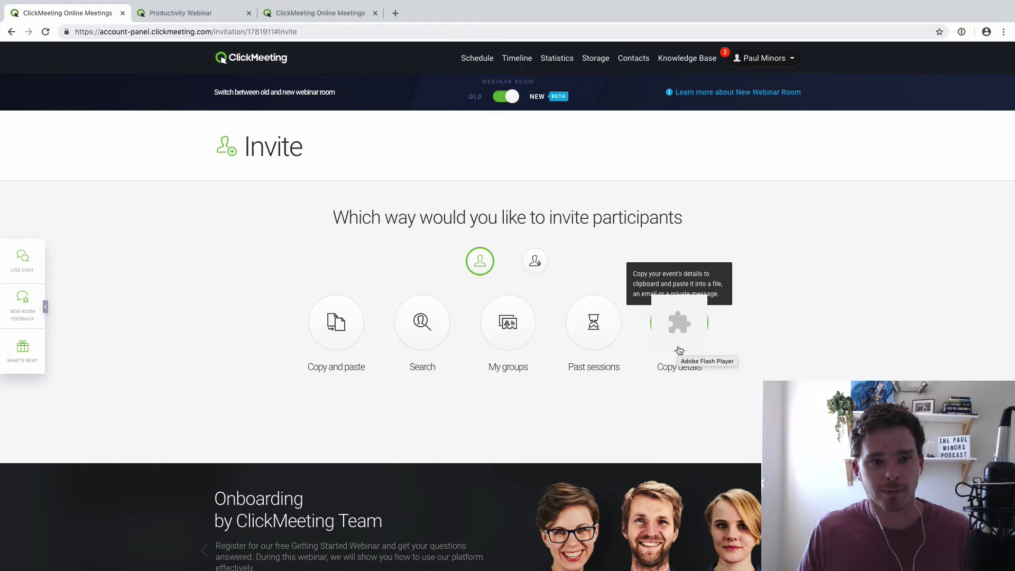
{"action": "scroll", "coordinate": [649, 284], "scroll_direction": "up", "scroll_amount": 1}
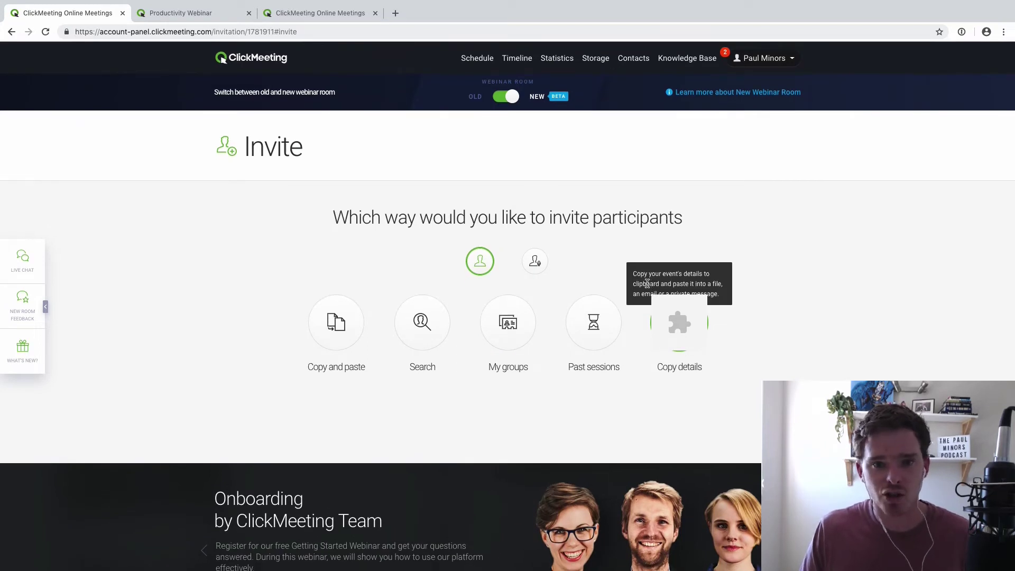
Return to the event schedule and open the Productivity Webinar room without starting the event
{"action": "left_click", "coordinate": [245, 63]}
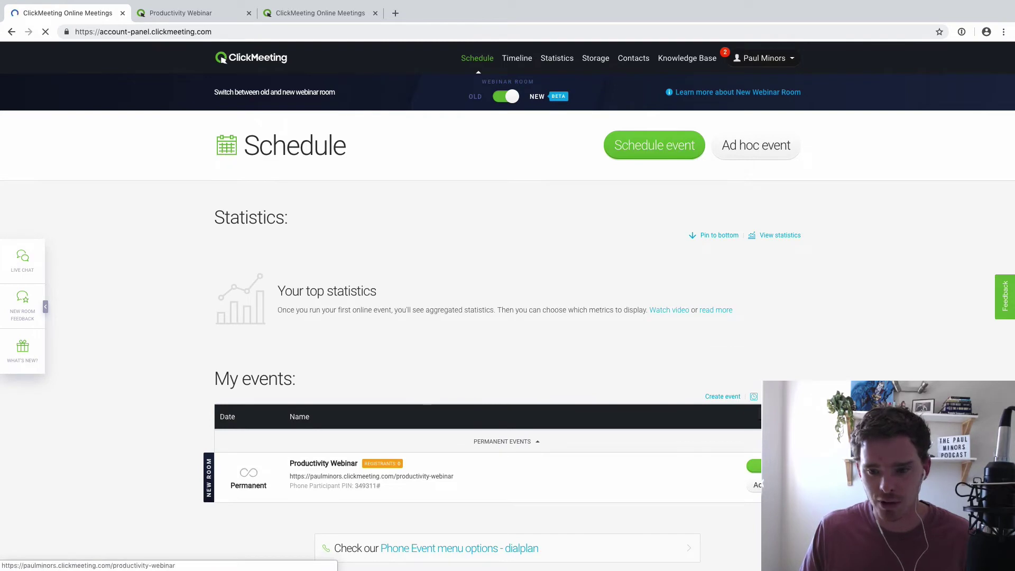
{"action": "left_click", "coordinate": [371, 476]}
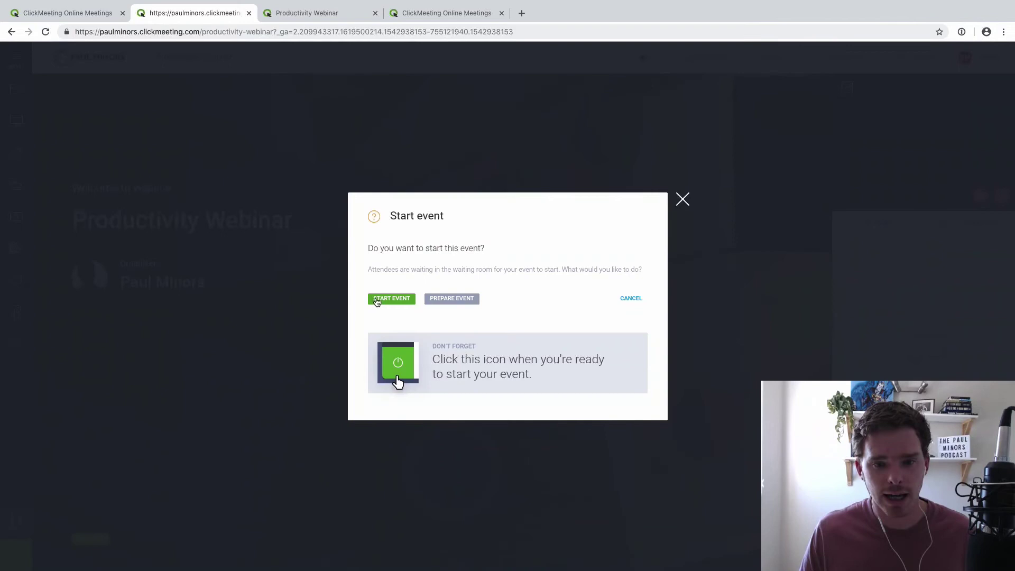
{"action": "left_click", "coordinate": [681, 199]}
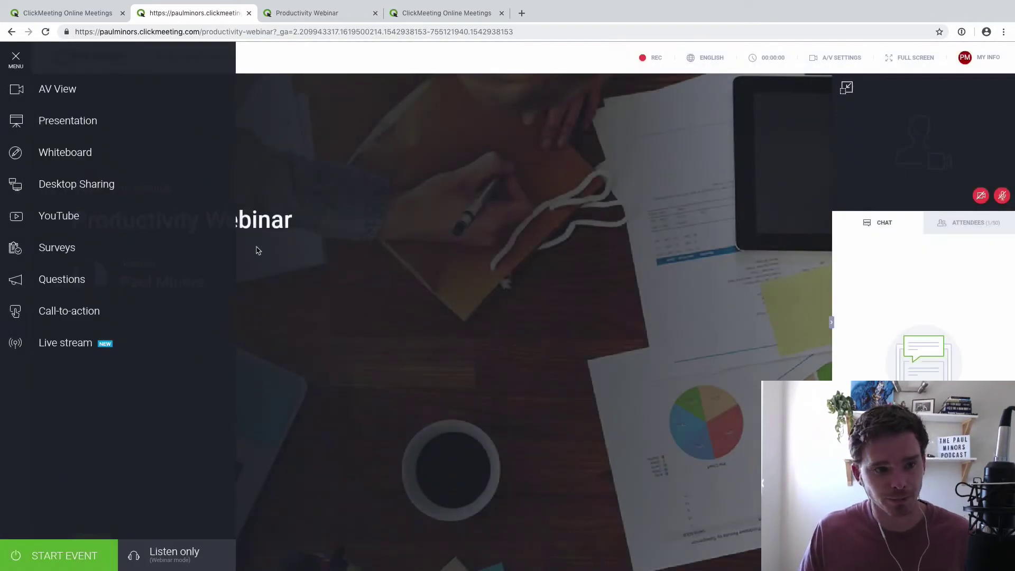
{"action": "left_click", "coordinate": [828, 61]}
{"action": "left_click", "coordinate": [630, 173]}
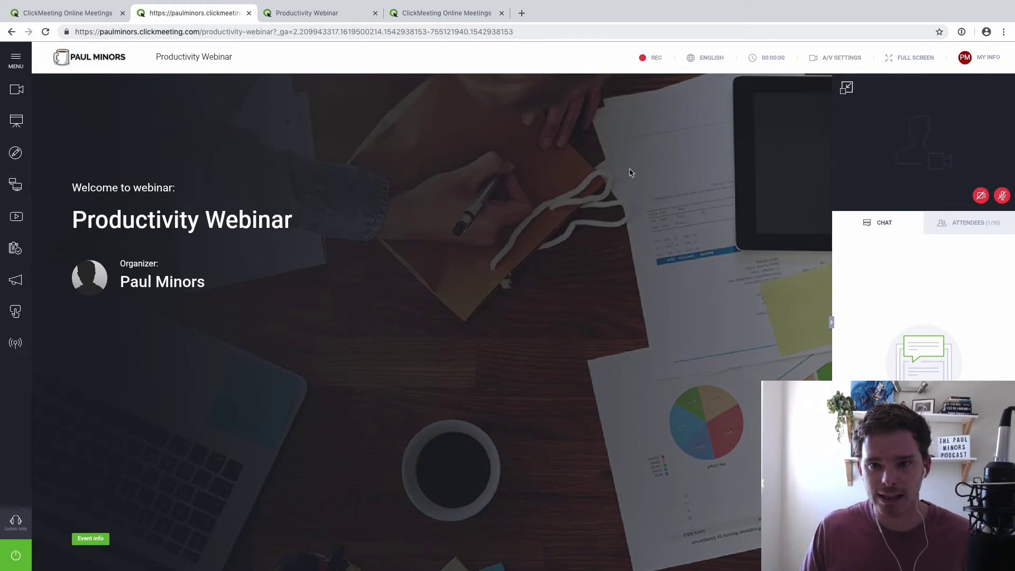
Add a whiteboard to the webinar room and draw a green freehand zigzag line on it
{"action": "left_click", "coordinate": [19, 60]}
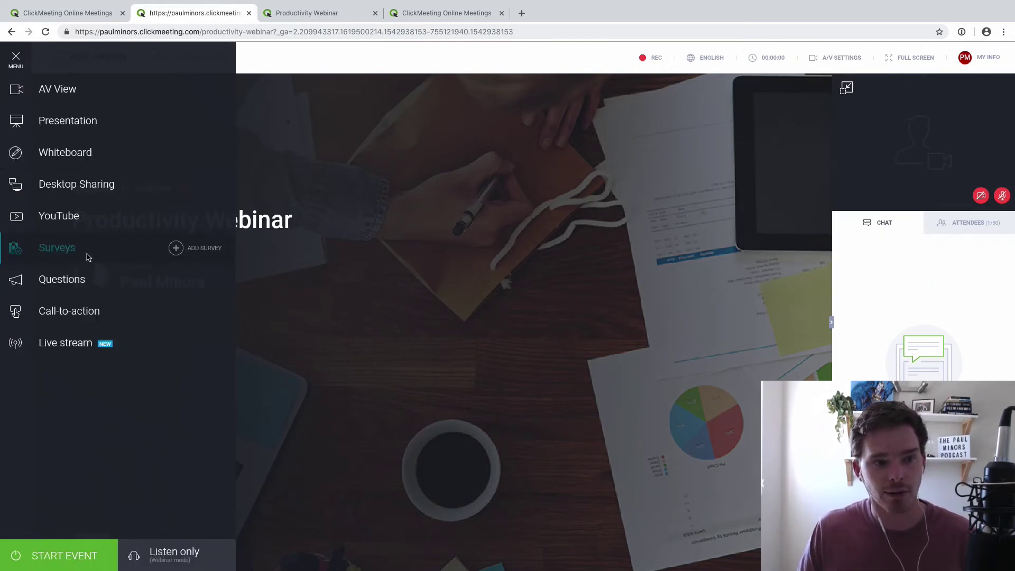
{"action": "left_click", "coordinate": [100, 156]}
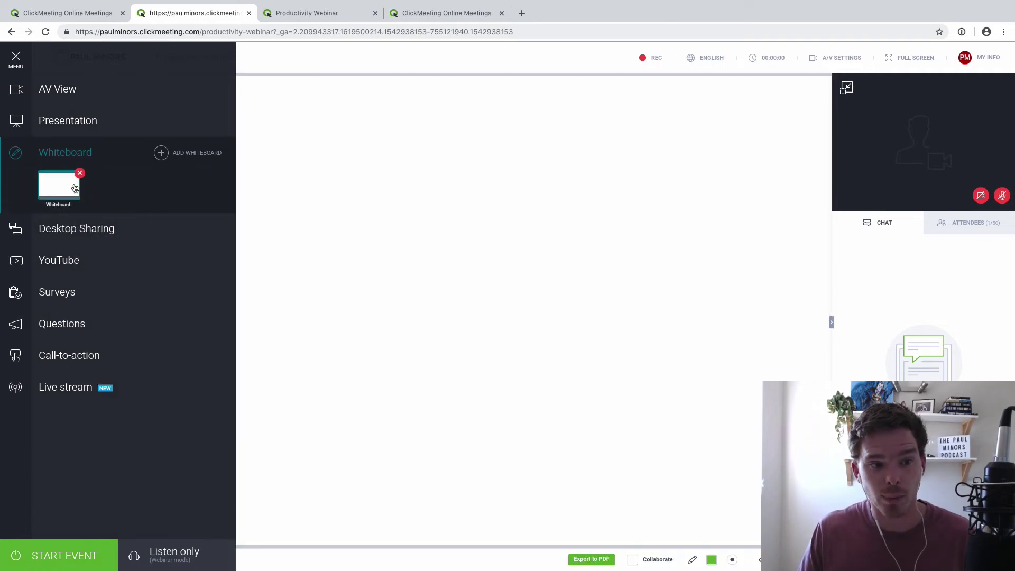
{"action": "mouse_move", "coordinate": [419, 195]}
{"action": "left_mouse_down"}
{"action": "mouse_move", "coordinate": [557, 211]}
{"action": "mouse_move", "coordinate": [528, 324]}
{"action": "mouse_move", "coordinate": [543, 326]}
{"action": "left_mouse_up"}
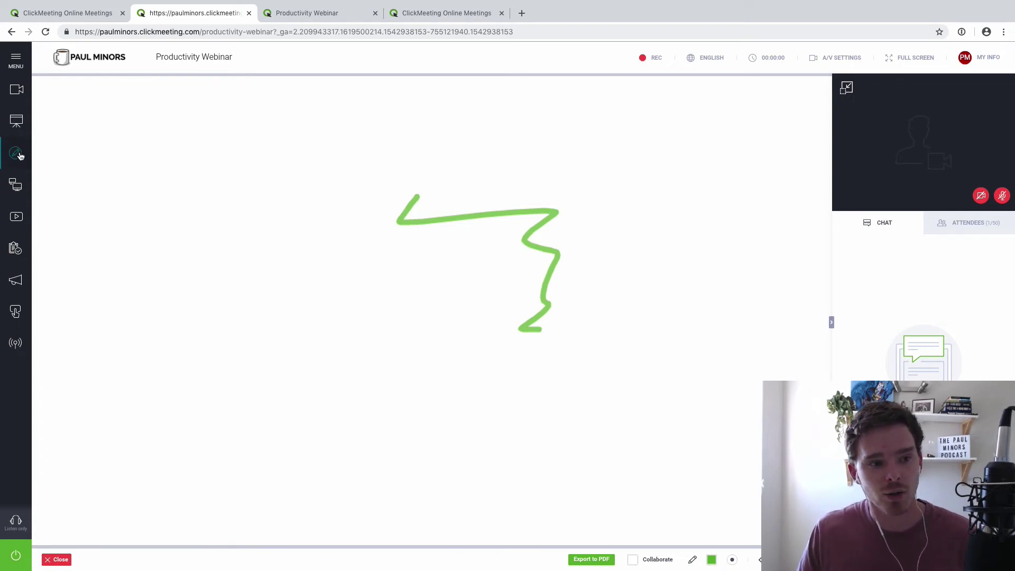
Remove the whiteboard from the webinar room and add desktop sharing
{"action": "left_click", "coordinate": [18, 68]}
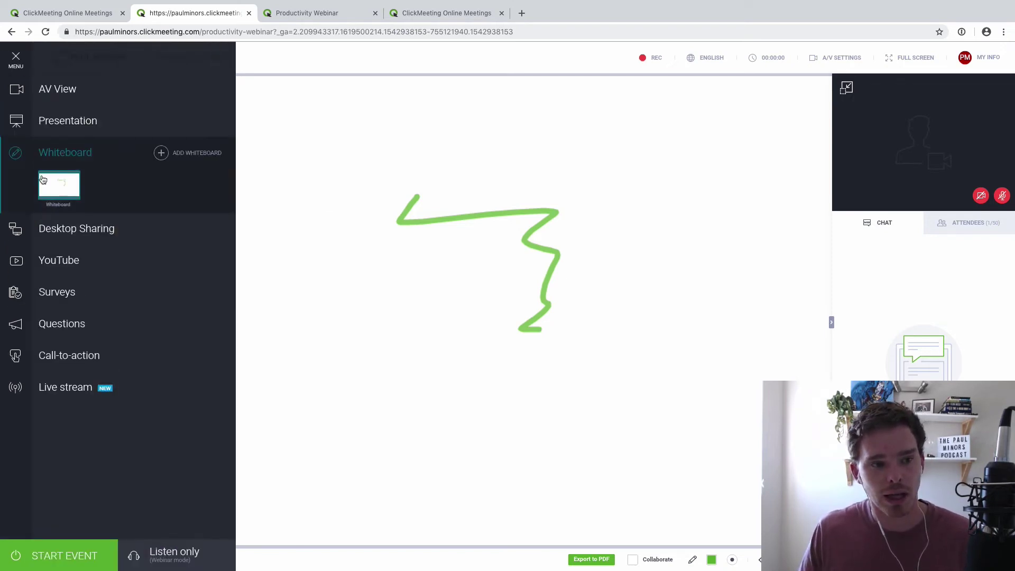
{"action": "left_click", "coordinate": [81, 175]}
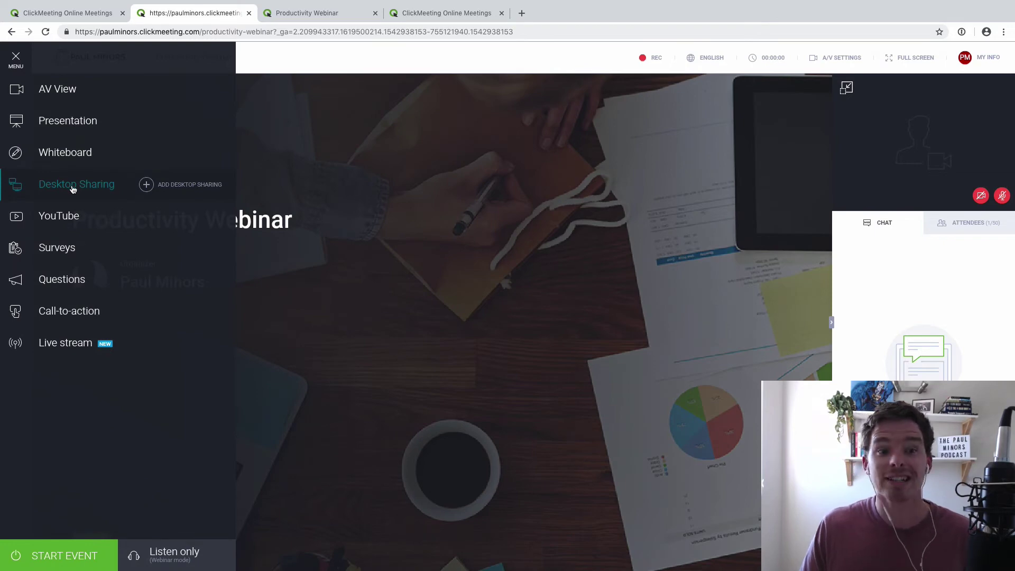
{"action": "left_click", "coordinate": [73, 188]}
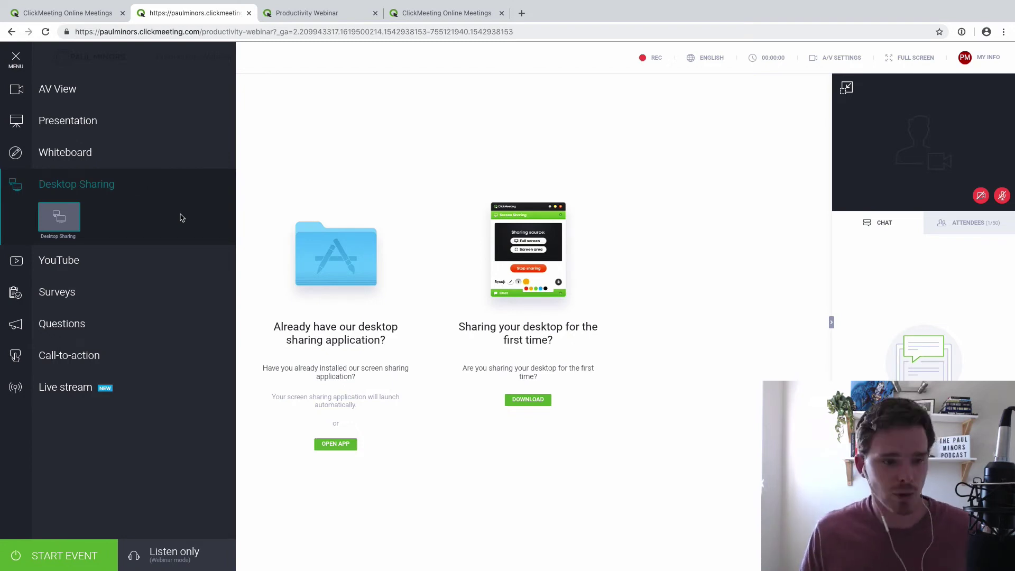
Remove desktop sharing from the webinar room and add the YouTube video "Exploring the new Asana Timeline", found by searching for "asana"
{"action": "left_click", "coordinate": [80, 205]}
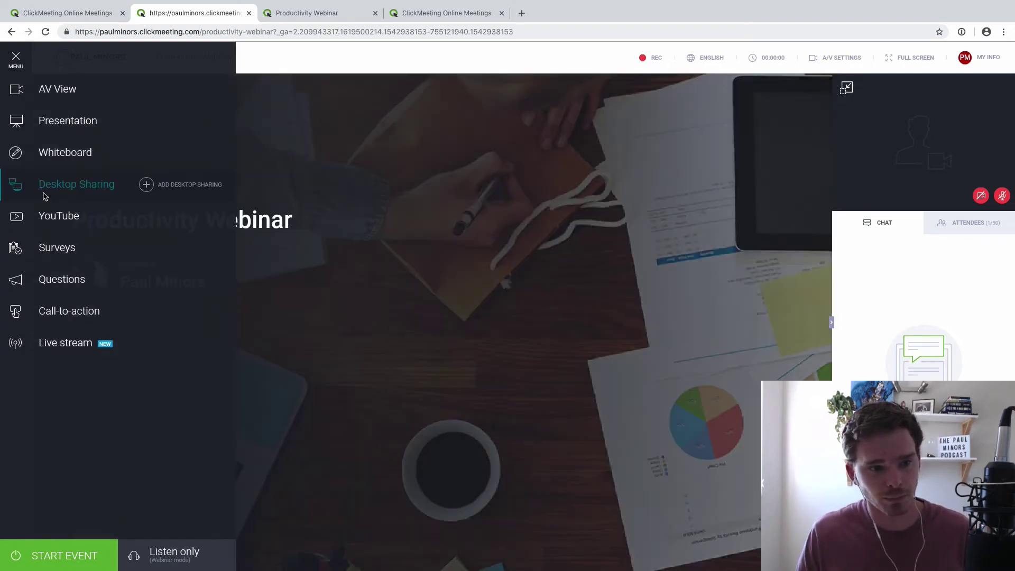
{"action": "left_click", "coordinate": [68, 216]}
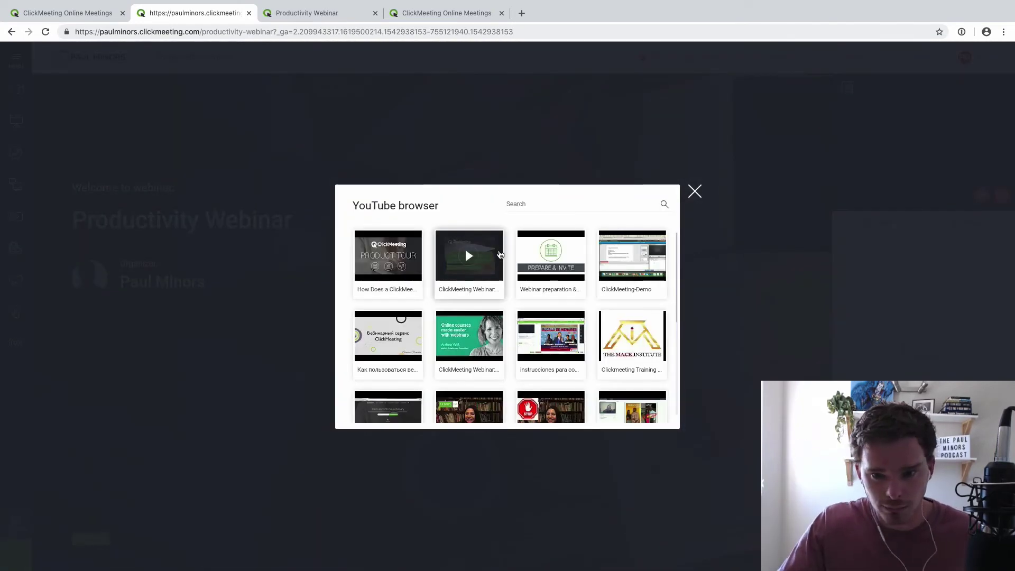
{"action": "left_click", "coordinate": [522, 205]}
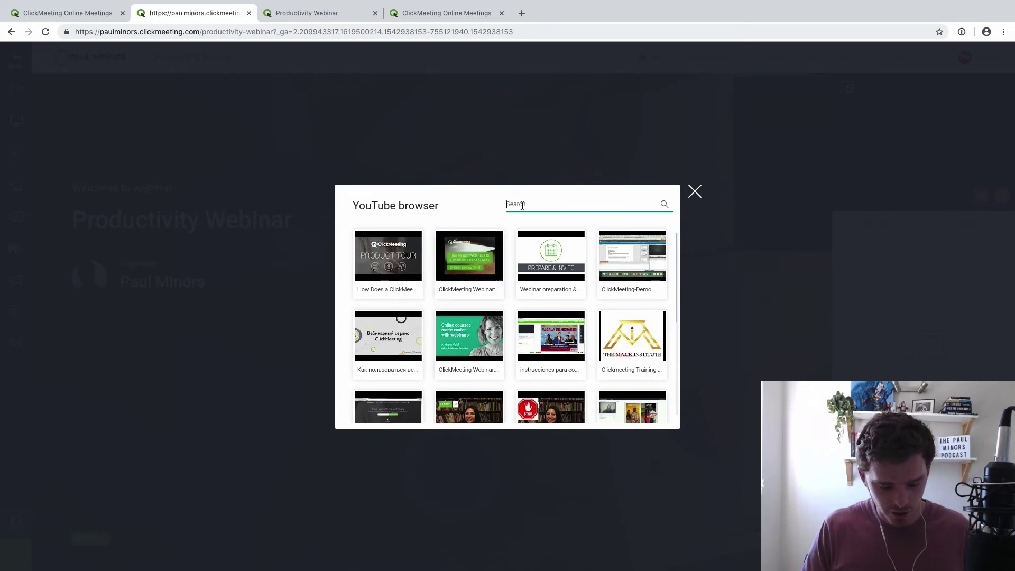
{"action": "type", "text": "asana"}
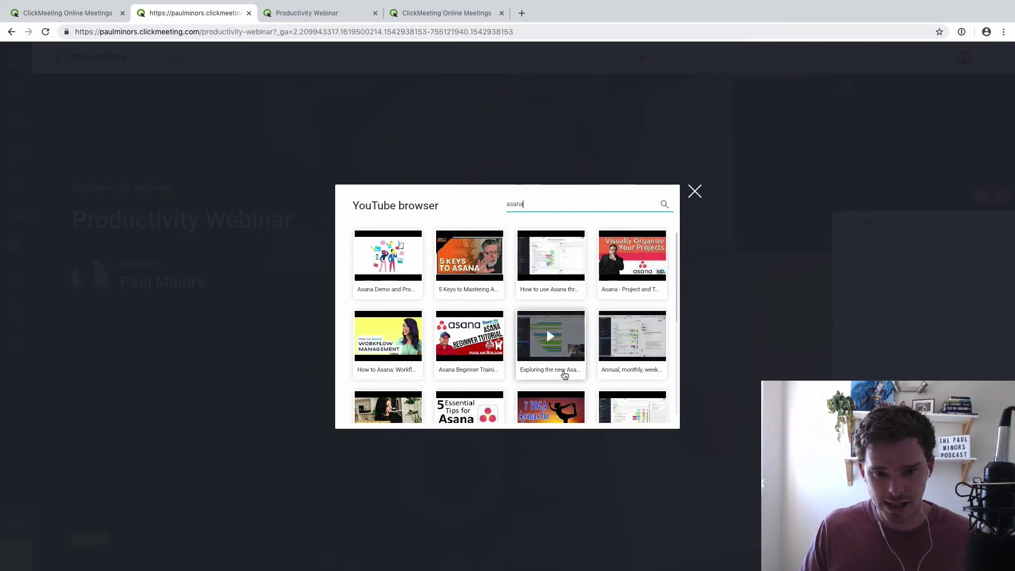
{"action": "left_click", "coordinate": [564, 375]}
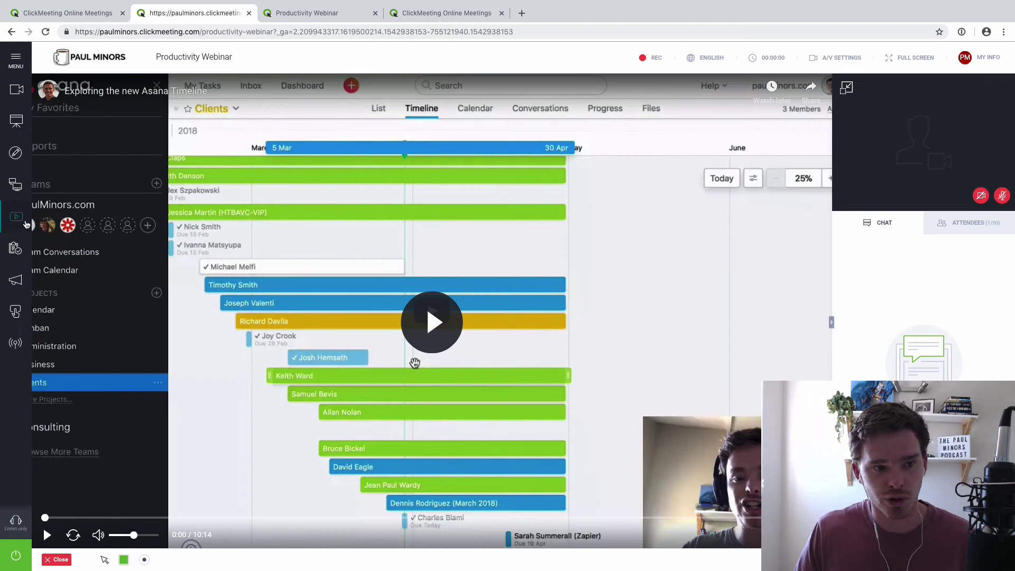
Remove the YouTube video from the webinar room and title a new call-to-action "Sign up to my newsletter"
{"action": "left_click", "coordinate": [14, 73]}
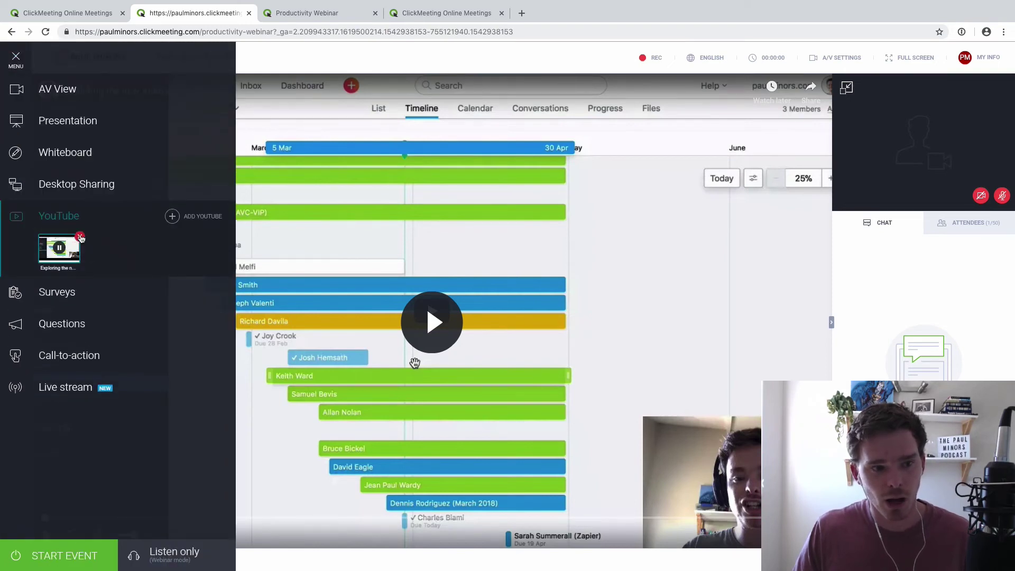
{"action": "left_click", "coordinate": [82, 239]}
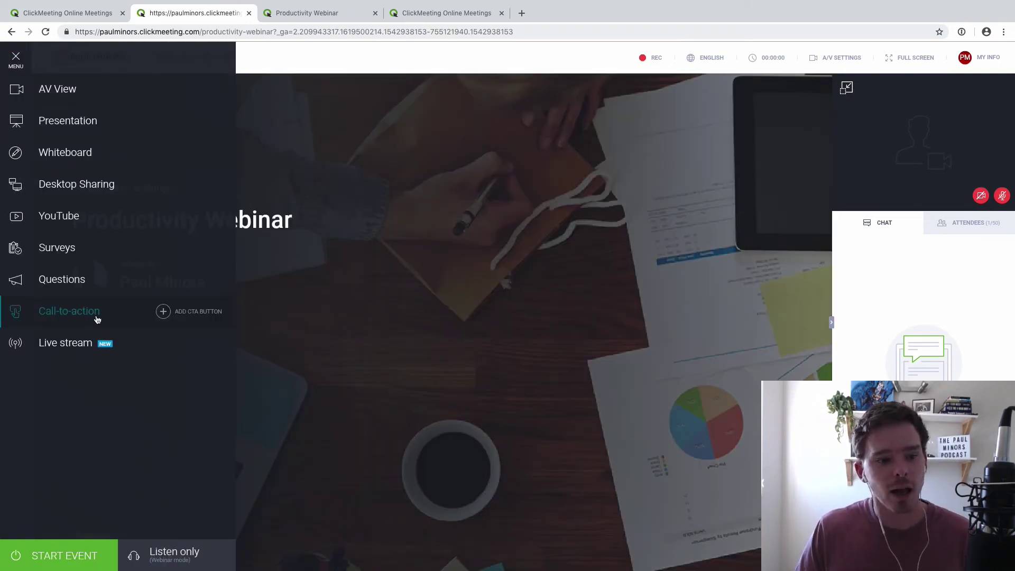
{"action": "left_click", "coordinate": [91, 315]}
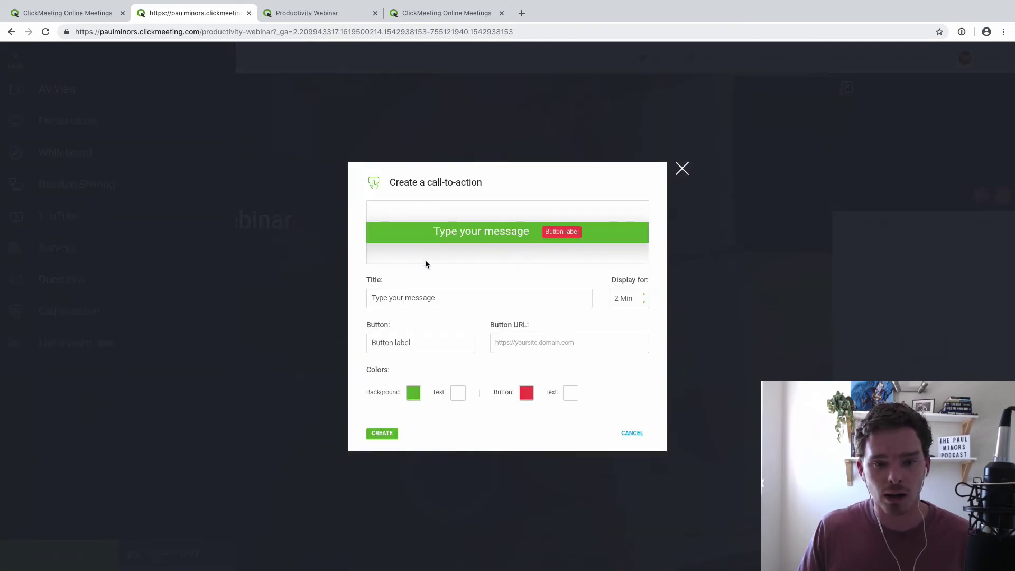
{"action": "left_click", "coordinate": [410, 296]}
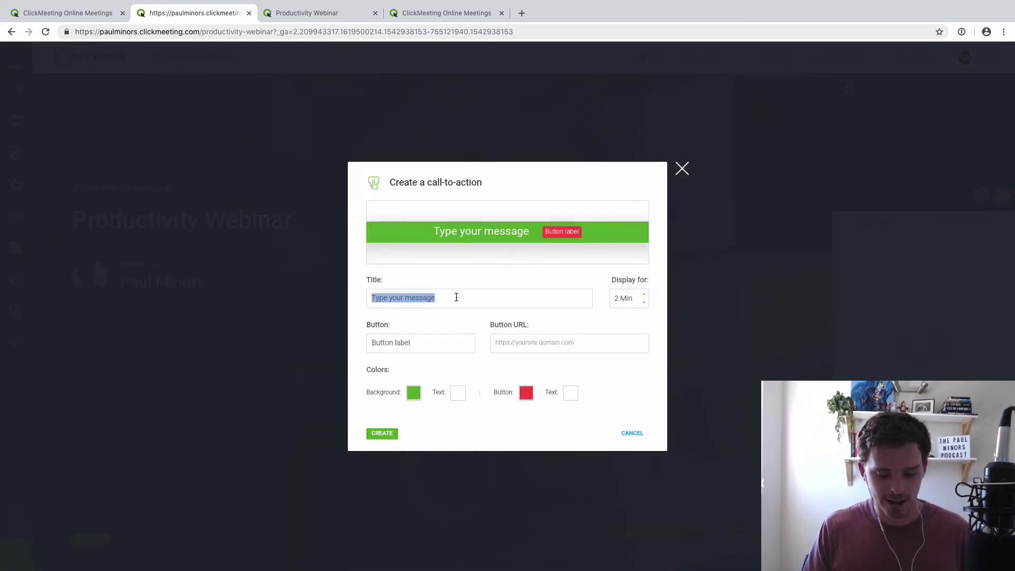
{"action": "type", "text": "Sign up to"}
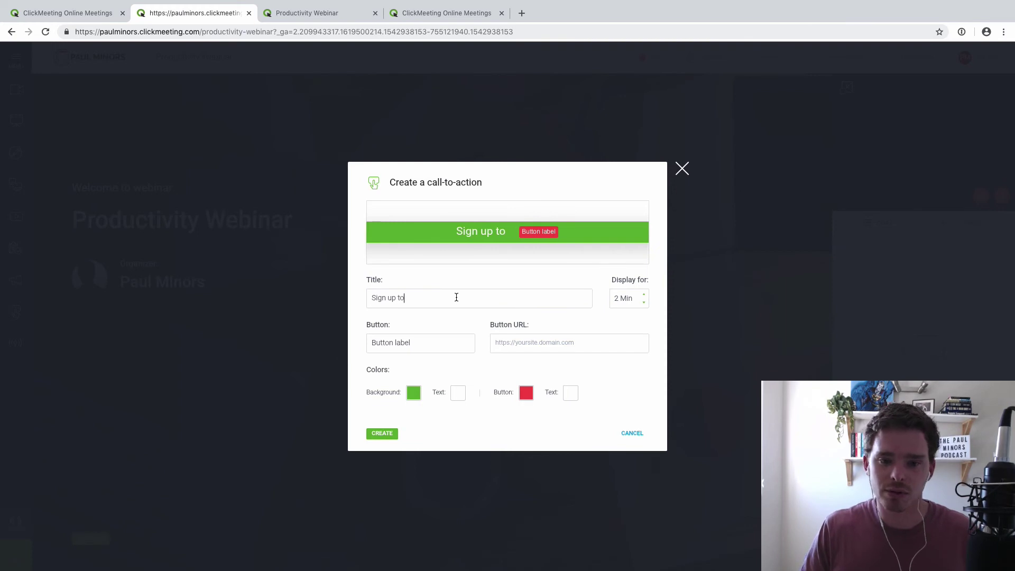
{"action": "type", "text": " my newsletter"}
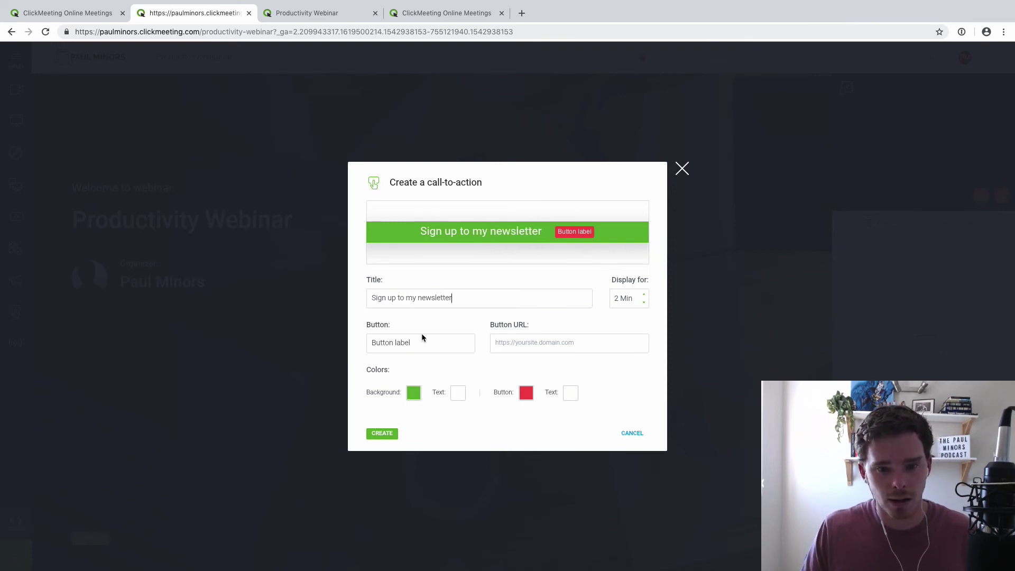
Label the call-to-action button "Sign up", link it to the organizer's website URL, and create the call-to-action
{"action": "left_click", "coordinate": [416, 341]}
{"action": "type", "text": "Sign up"}
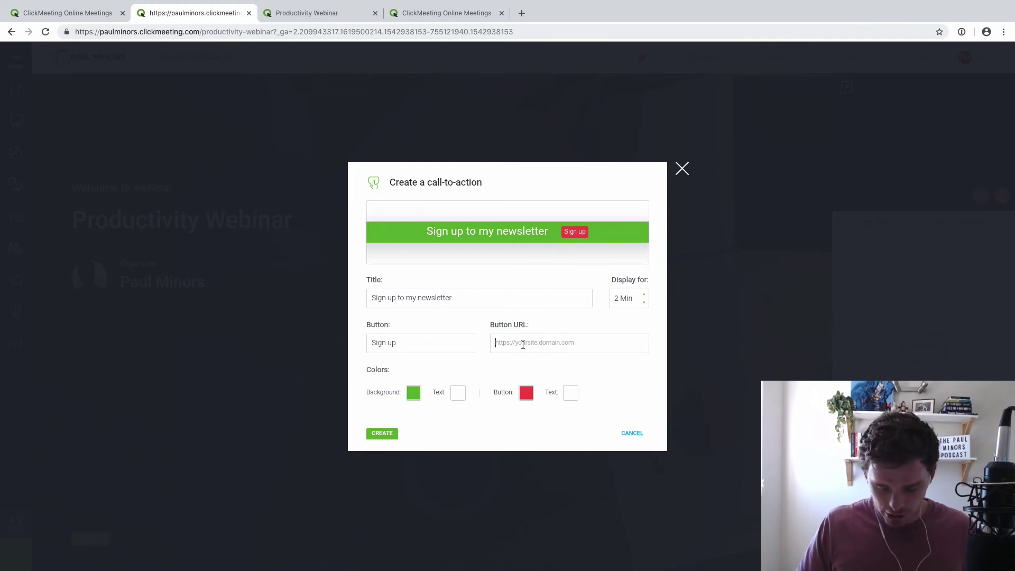
{"action": "type", "text": ";websit"}
{"action": "key", "text": "ctrl+a"}
{"action": "type", "text": "https://paulminors.com"}
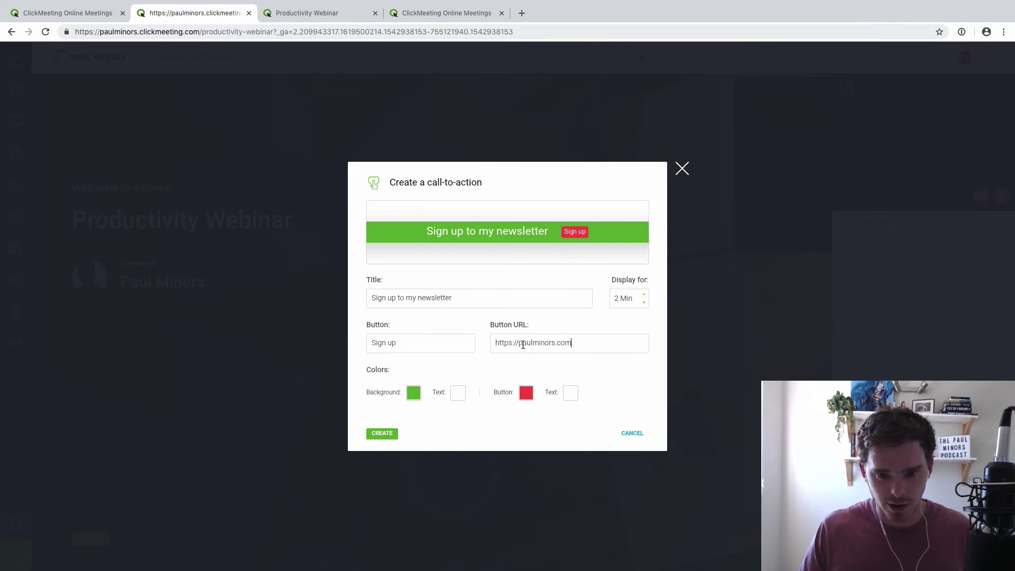
{"action": "left_click", "coordinate": [381, 433]}
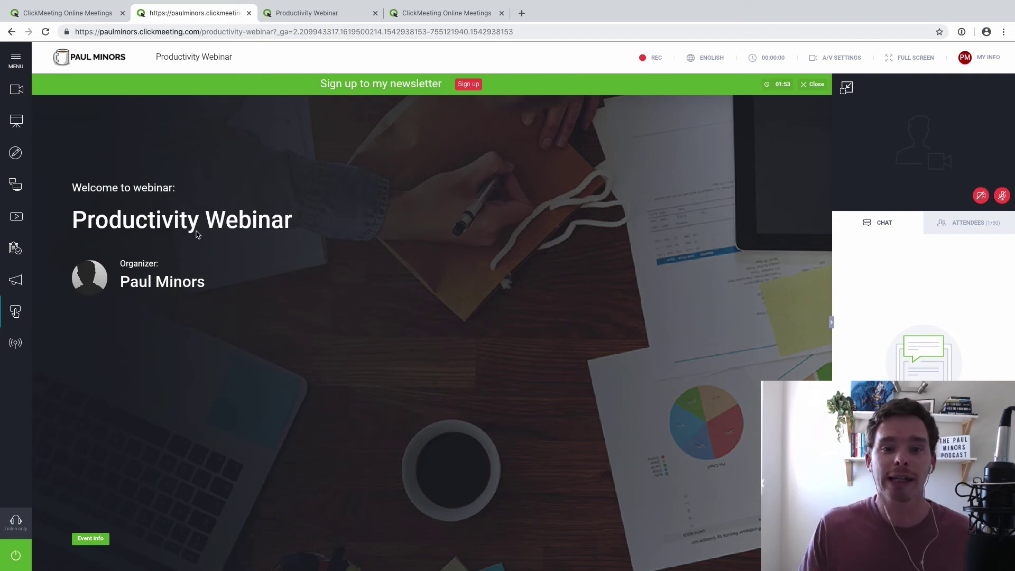
Review the available live stream options for the webinar and close them without choosing one
{"action": "left_click", "coordinate": [16, 59]}
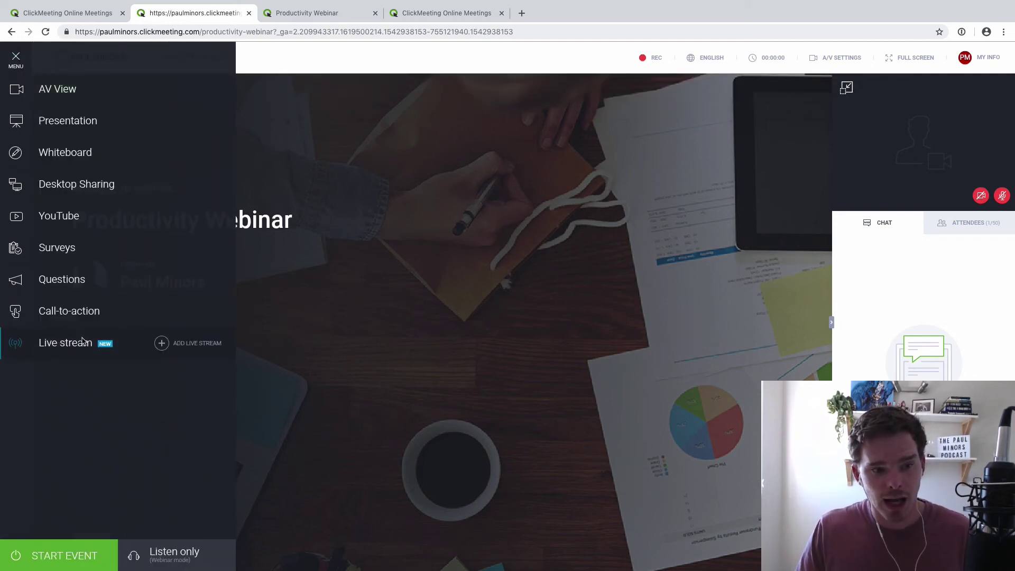
{"action": "left_click", "coordinate": [72, 344]}
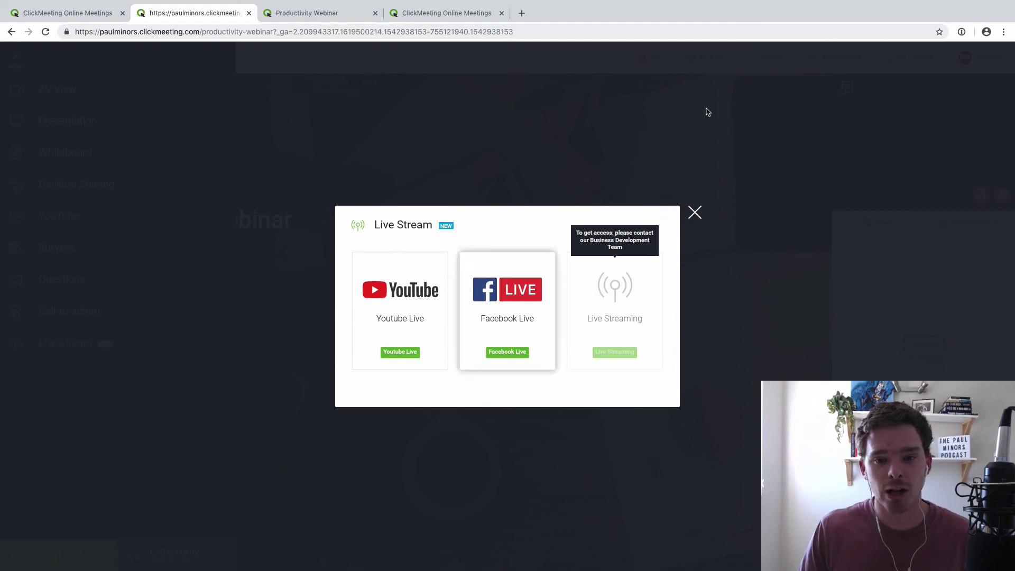
{"action": "left_click", "coordinate": [694, 212]}
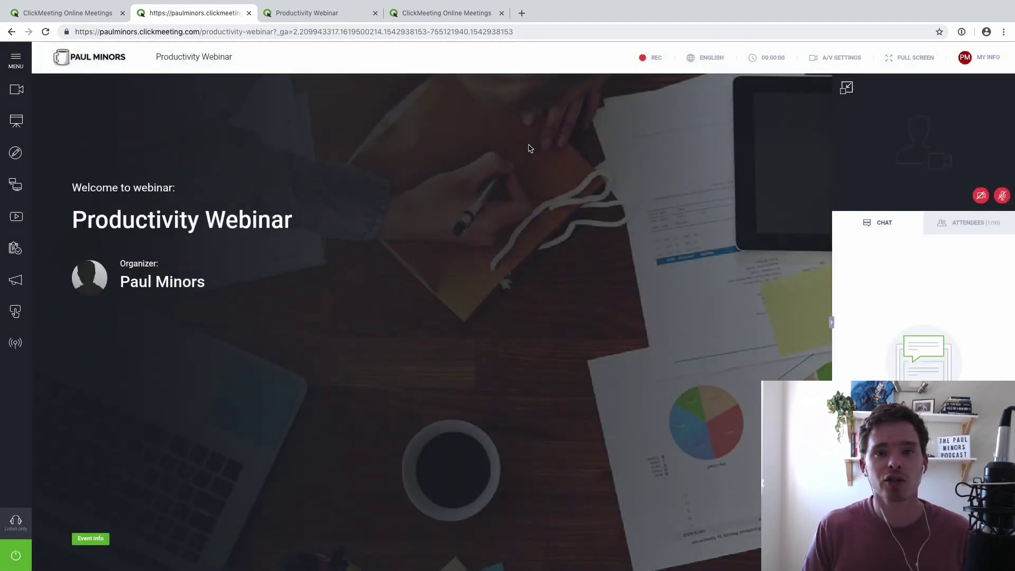